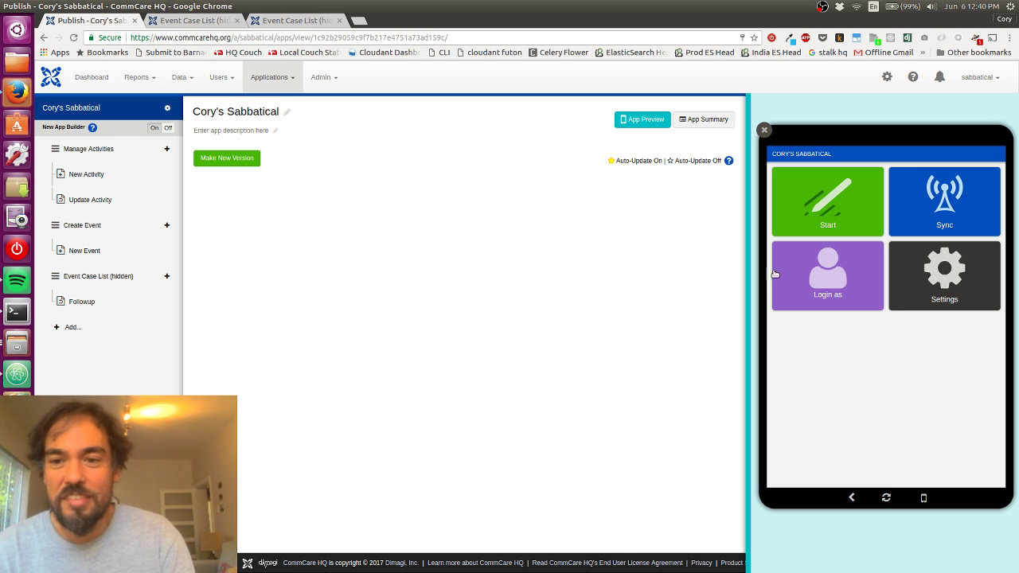
Step: Preview and reload the app, build and publish Version 55, then follow the create-mobile-worker link
click(808, 196)
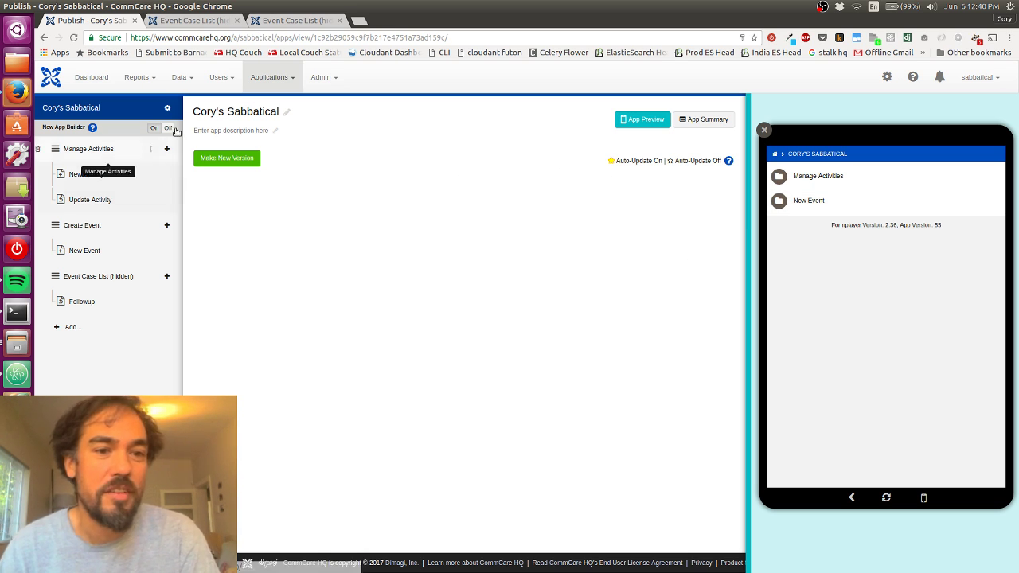
click(78, 109)
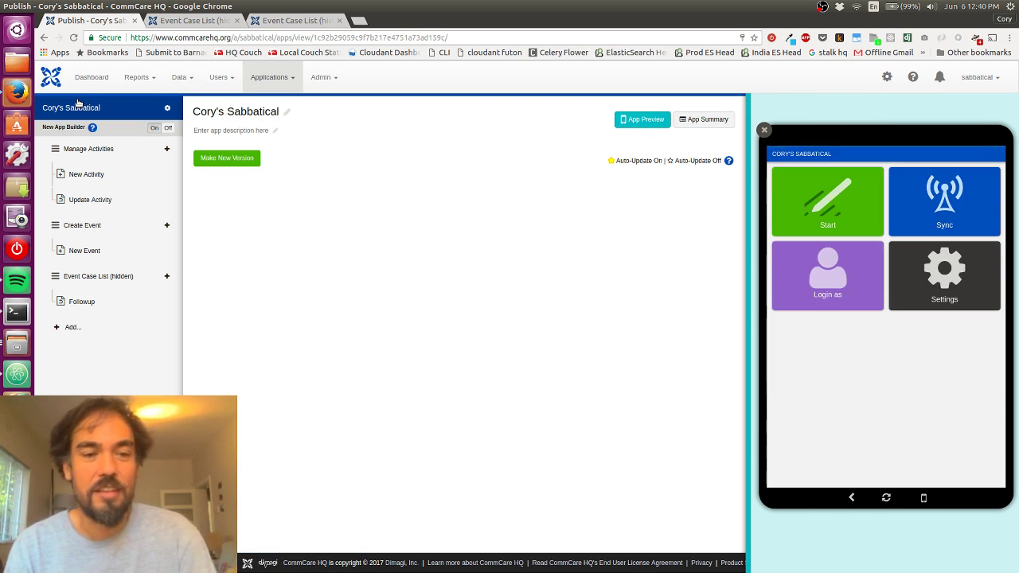
click(213, 161)
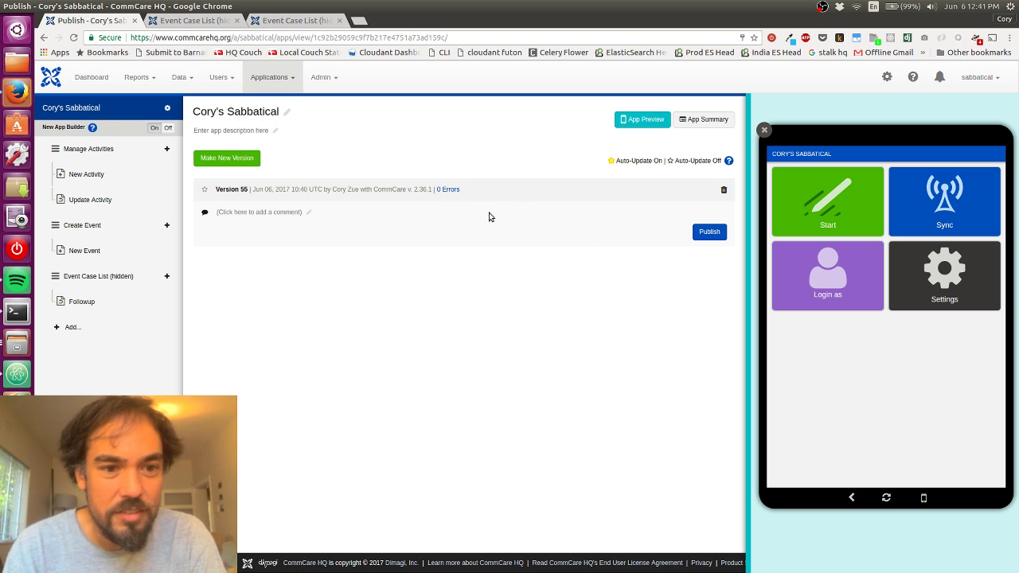
click(711, 232)
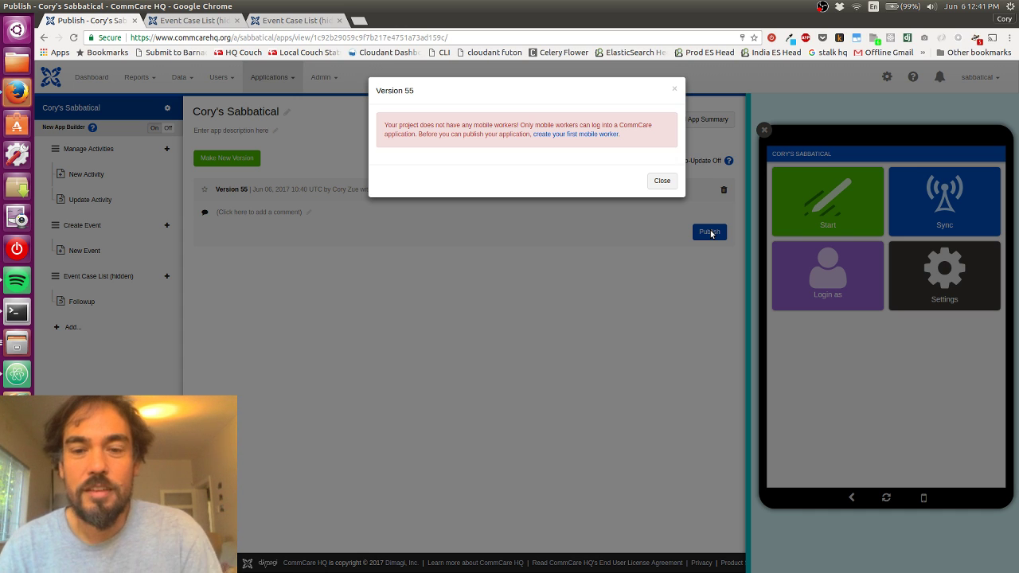
click(583, 134)
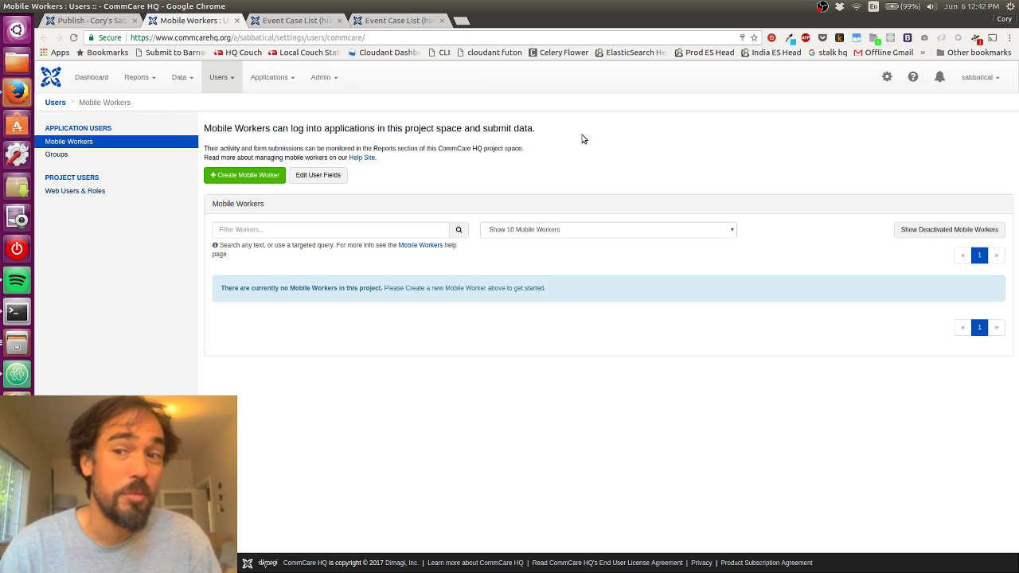
Step: Check the project dropdown to confirm the sabbatical project is active
click(995, 88)
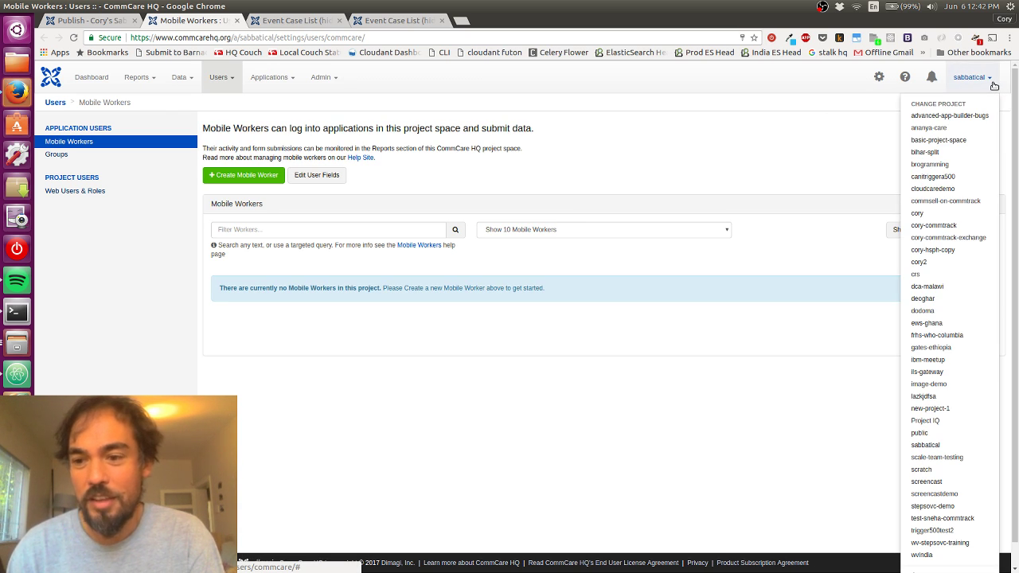
click(994, 85)
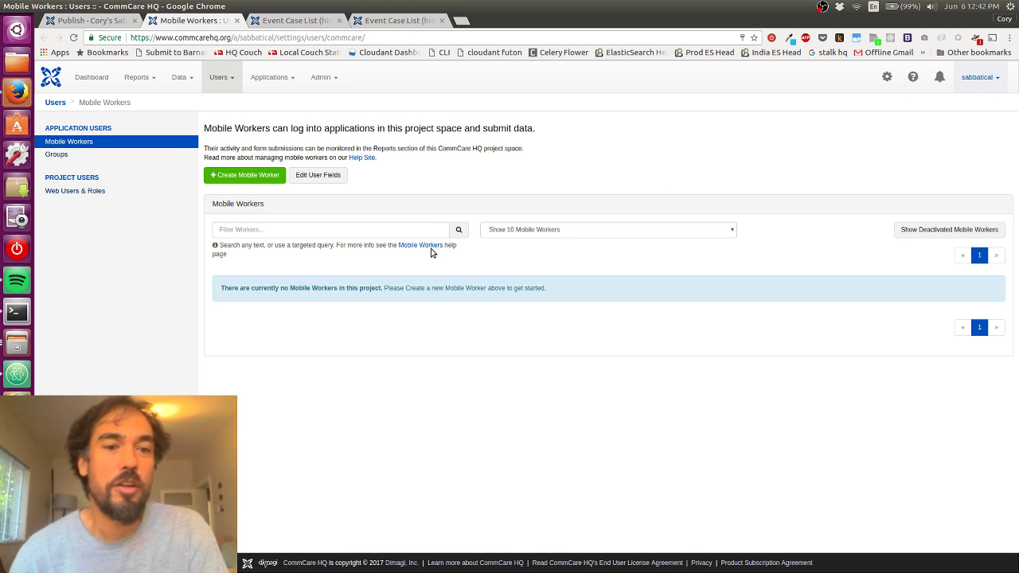
Step: Create a mobile worker, entering its username, first name, last name and a four-digit password
click(253, 183)
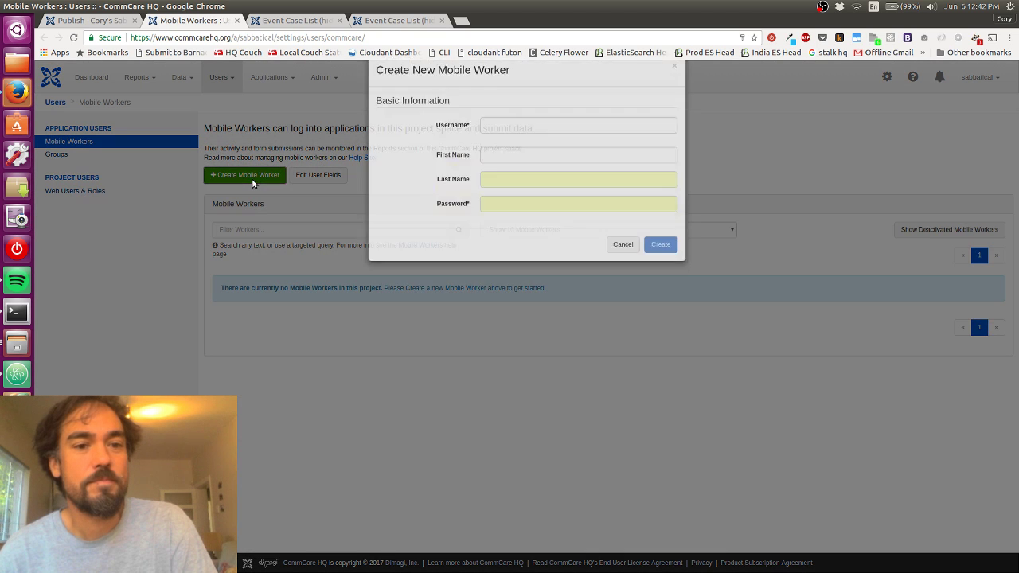
click(586, 143)
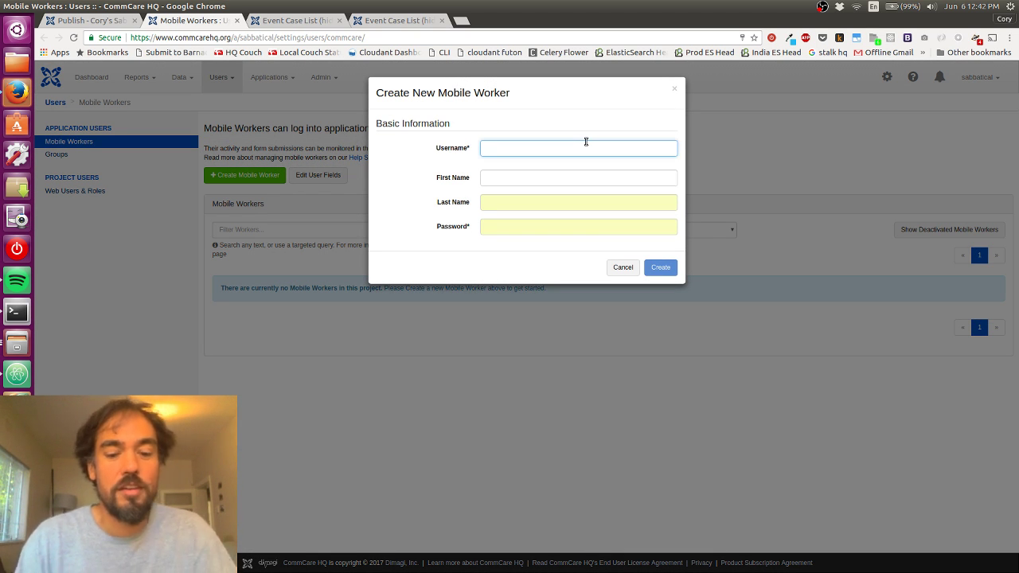
text(cory)
key(Tab)
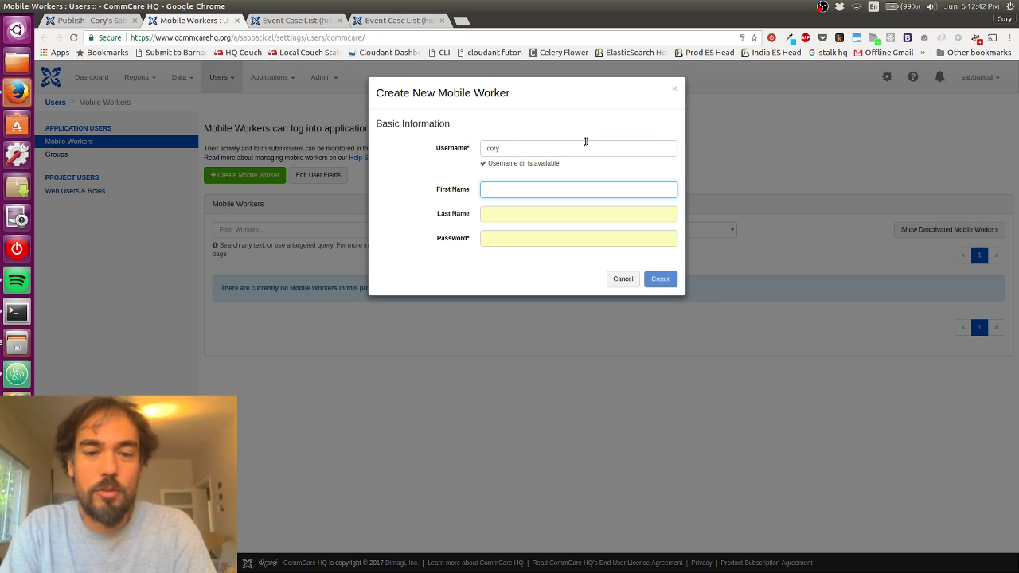
text(Cory)
key(Tab)
text(Zu)
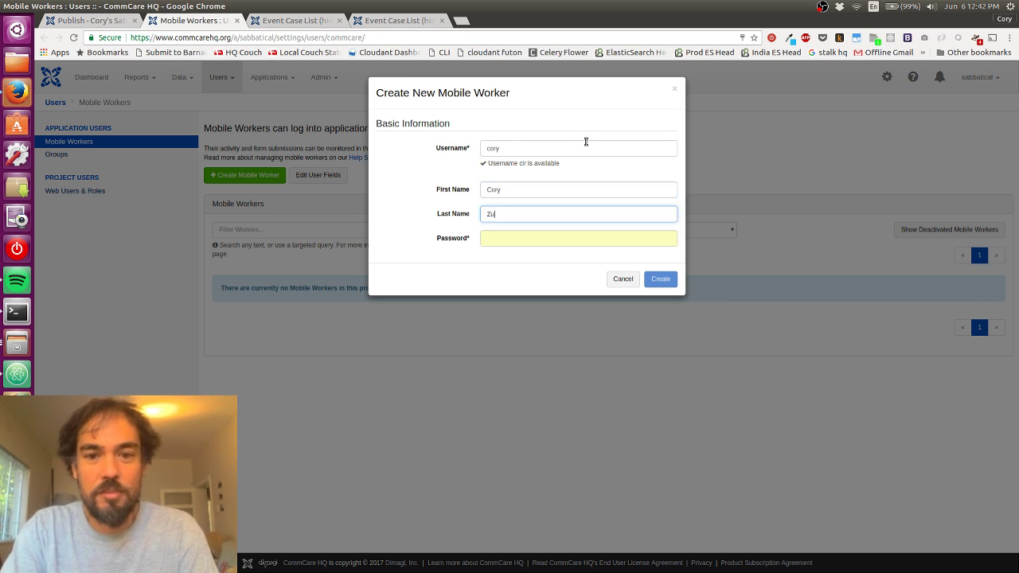
text(e)
key(Tab)
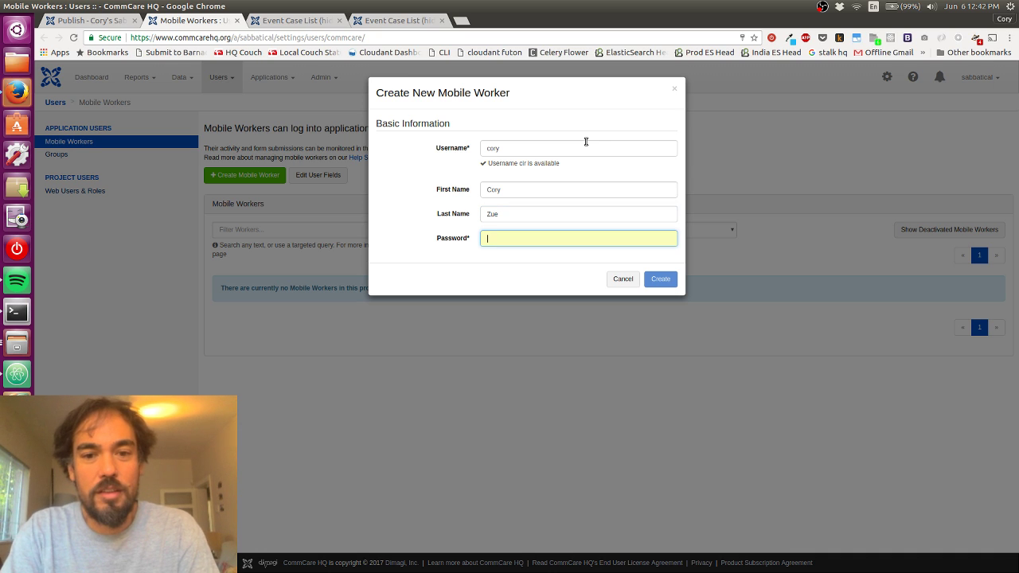
text(1234)
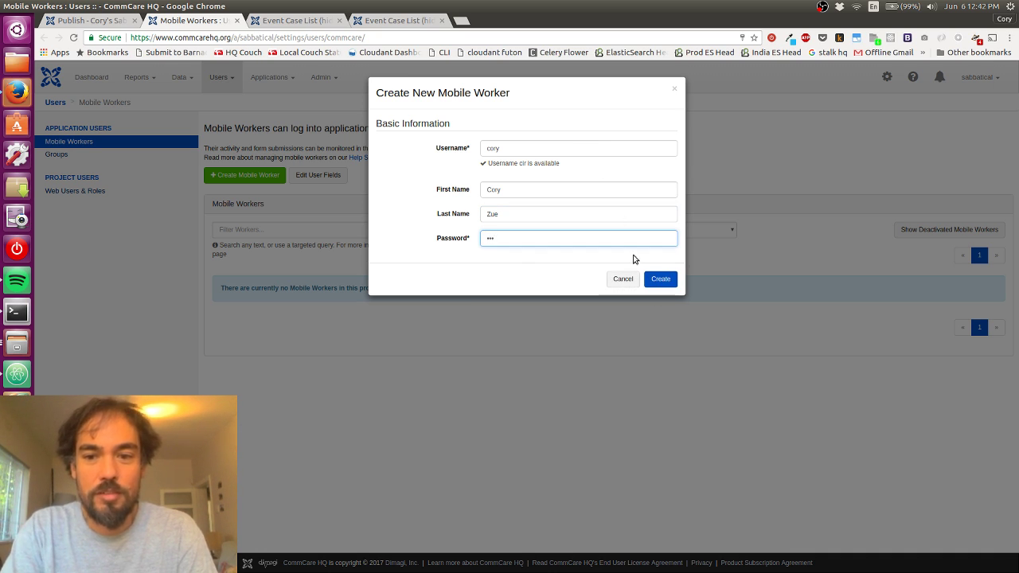
click(660, 279)
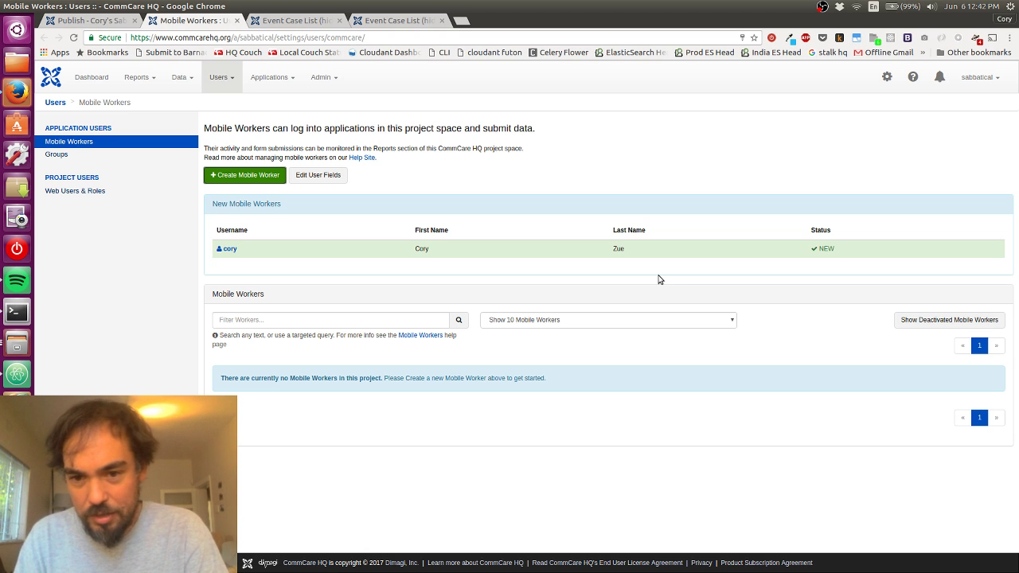
Step: Retry publishing Version 55, dismiss the warning twice, and reload the Cory's Sabbatical app page
key(ctrl+Page_Up)
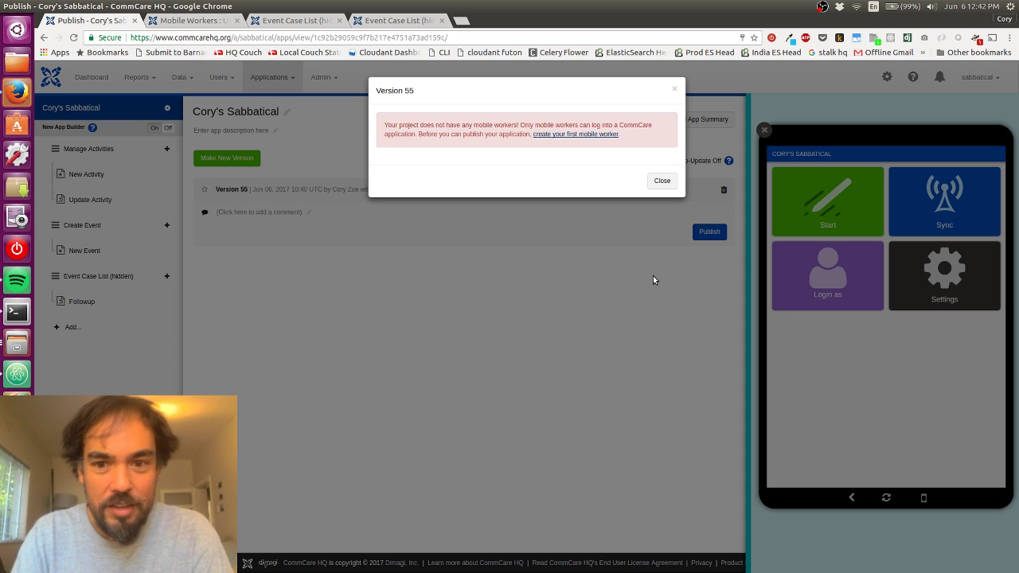
click(660, 181)
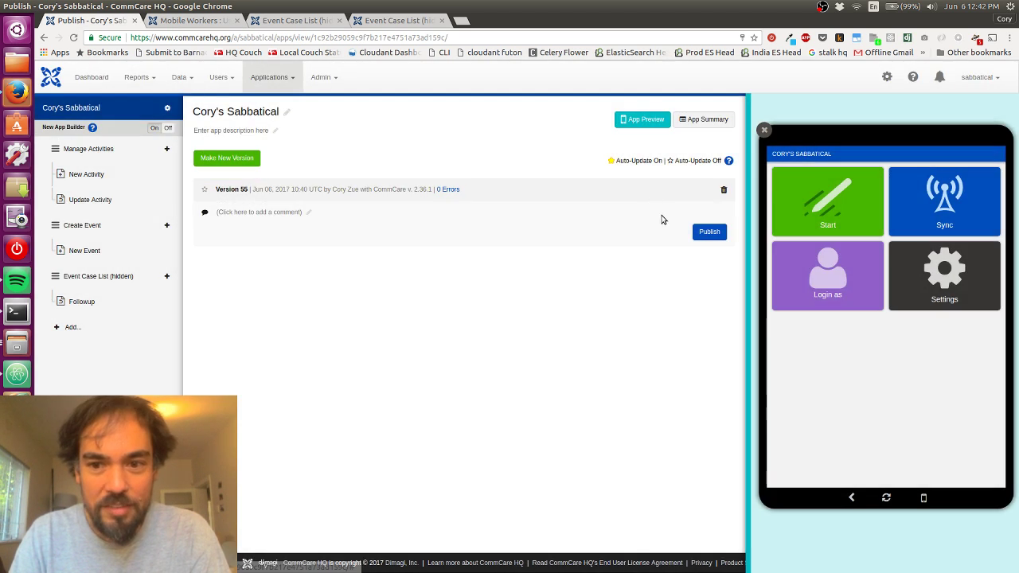
click(710, 235)
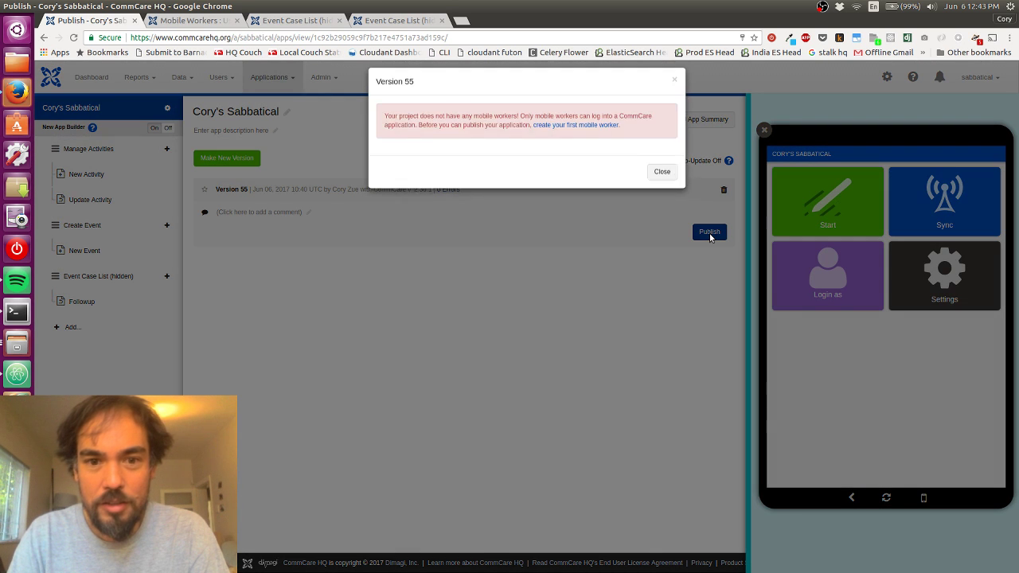
click(660, 181)
key(ctrl+Page_Down)
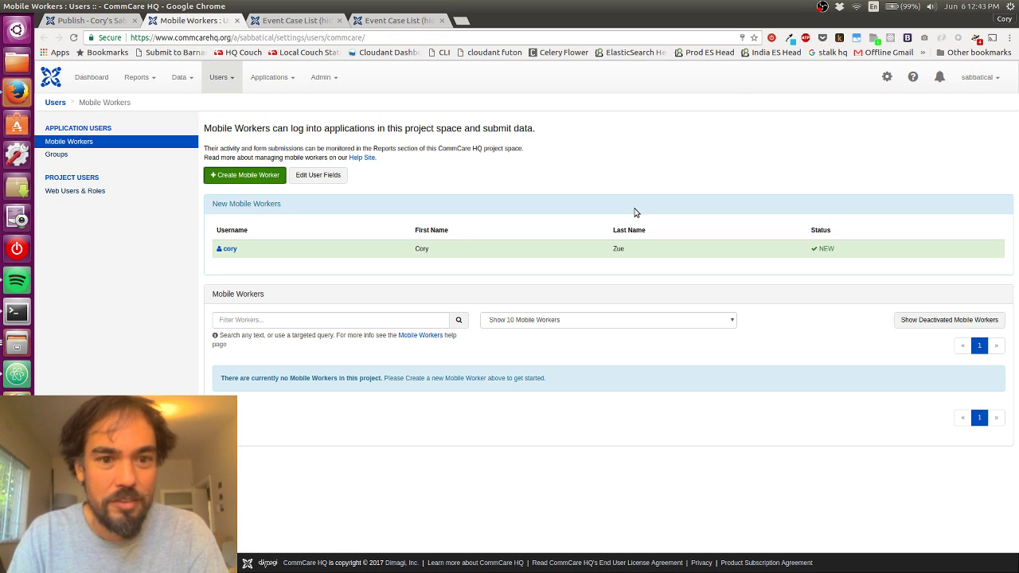
key(ctrl+Page_Up)
key(F5)
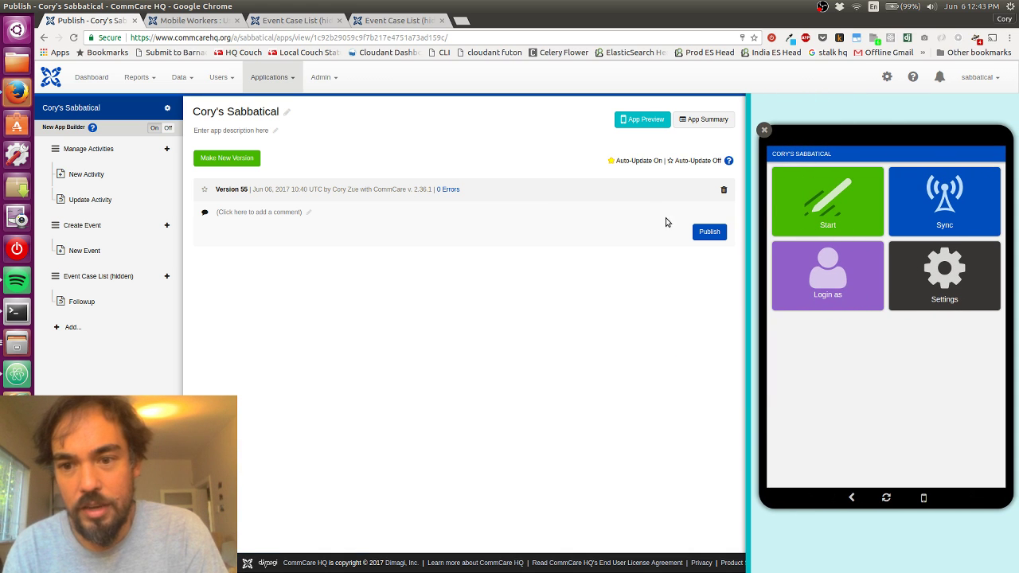
Step: Open Version 55's Download to Android options and show the application install barcode
click(698, 234)
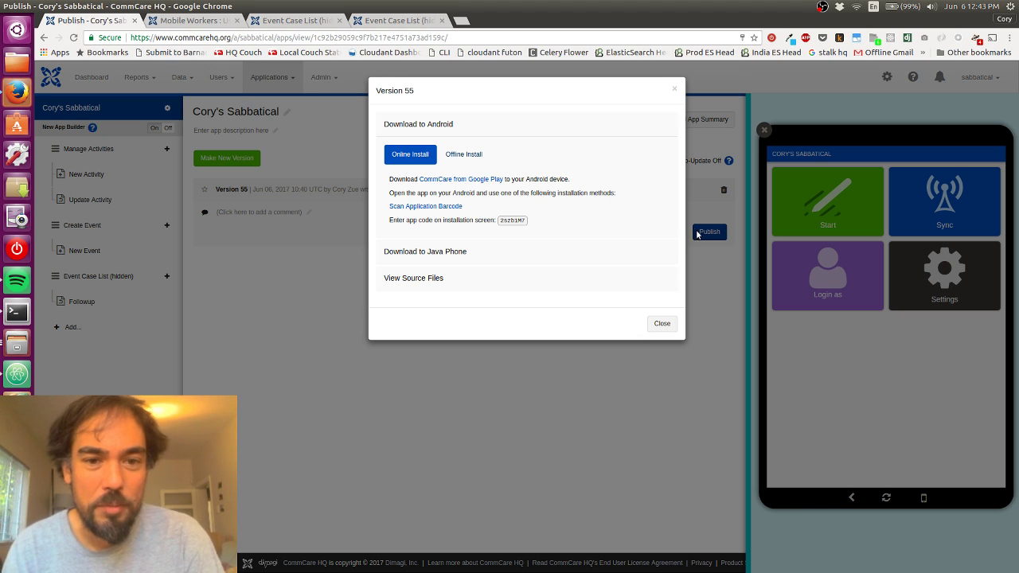
click(418, 123)
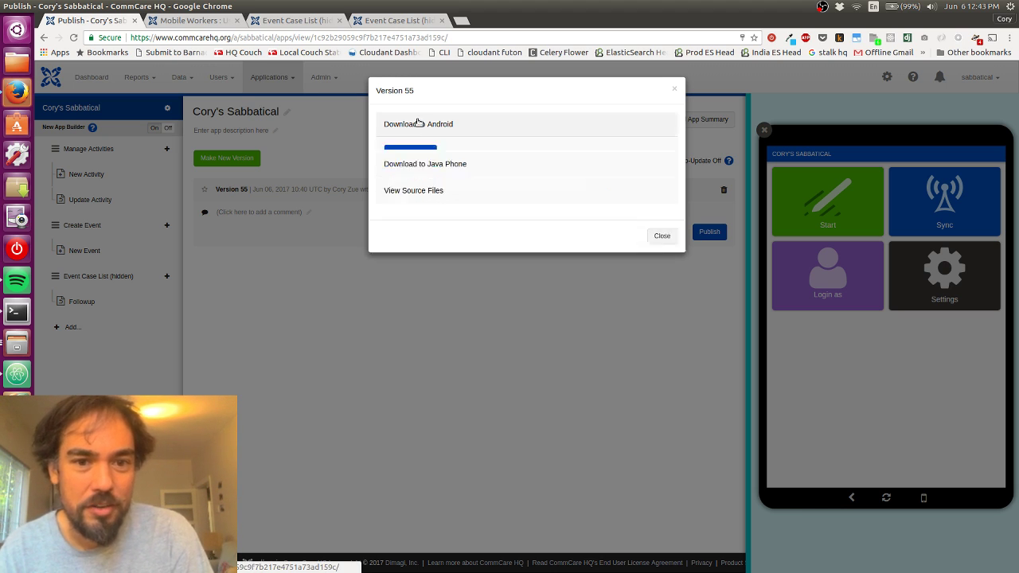
click(417, 123)
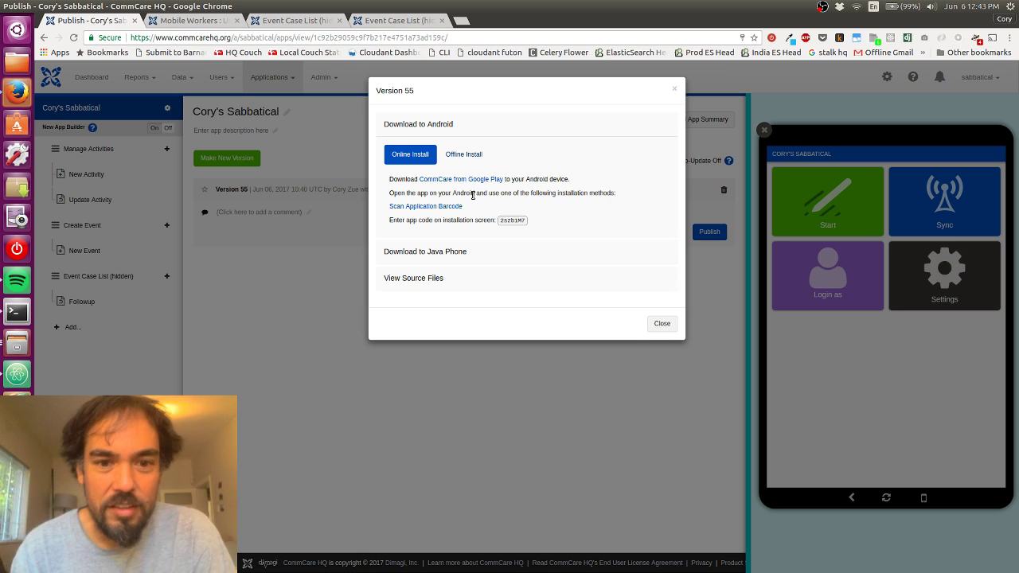
triple_click(525, 193)
click(559, 191)
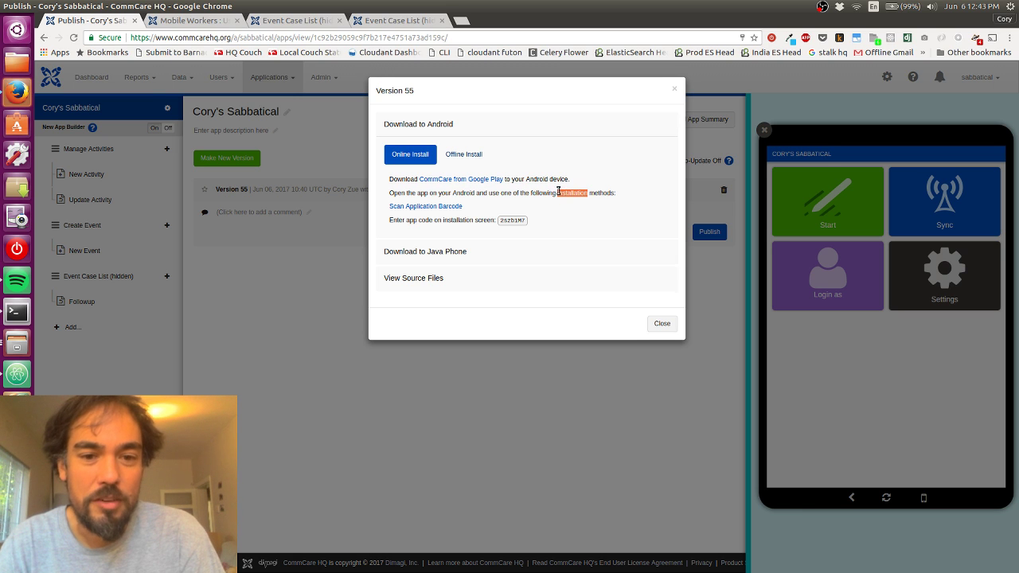
triple_click(559, 193)
click(560, 191)
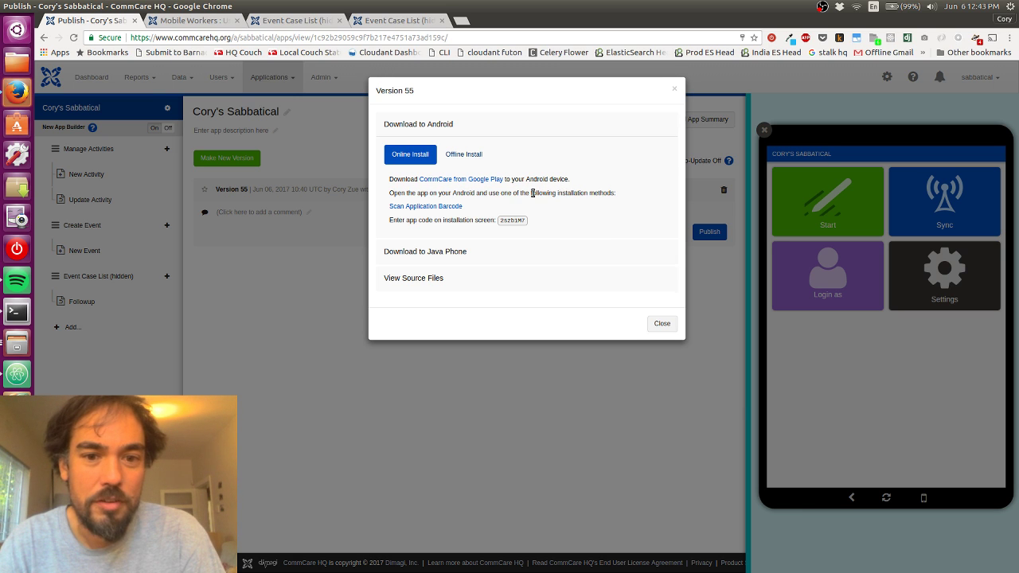
click(433, 206)
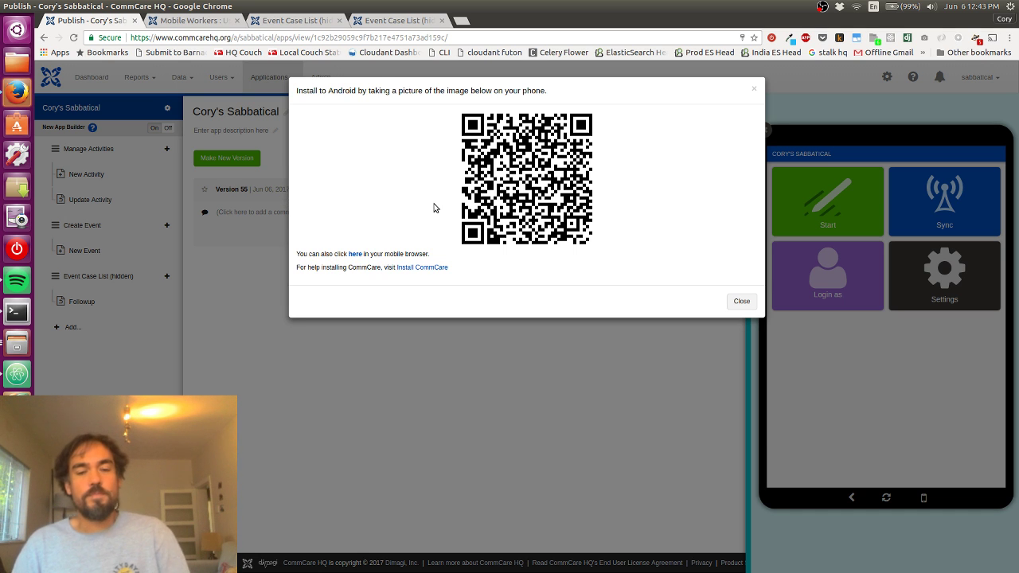
key(super+w)
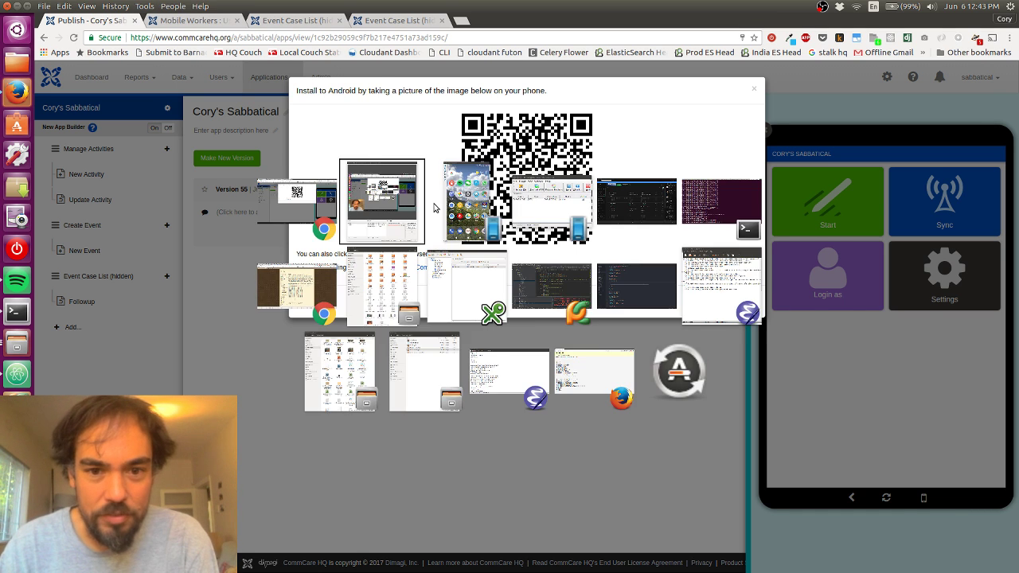
Step: Bring up the mirrored phone window to scan the barcode and install the app
click(430, 207)
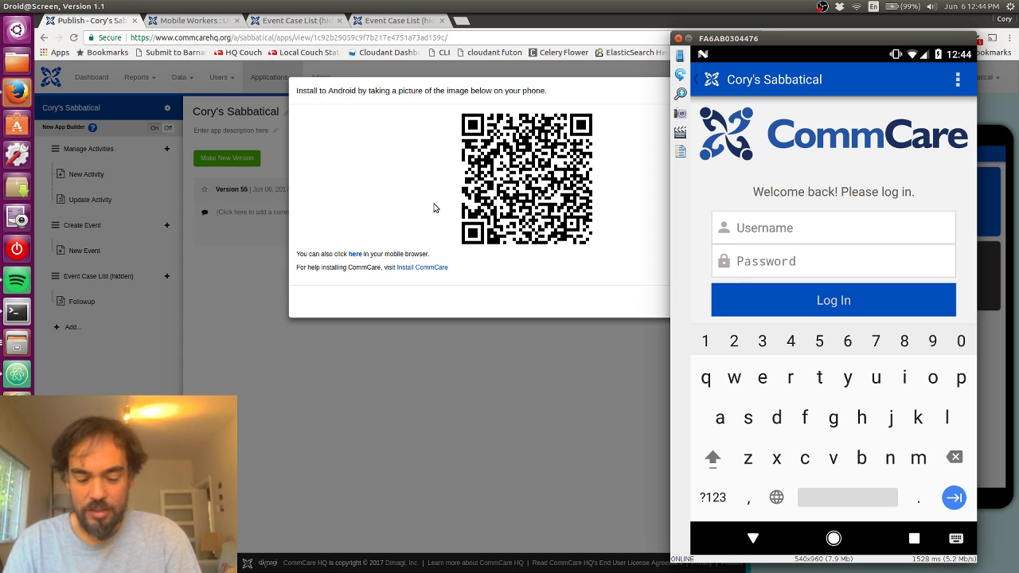
Step: Enter the mobile worker's username and password on the CommCare login screen
text(co)
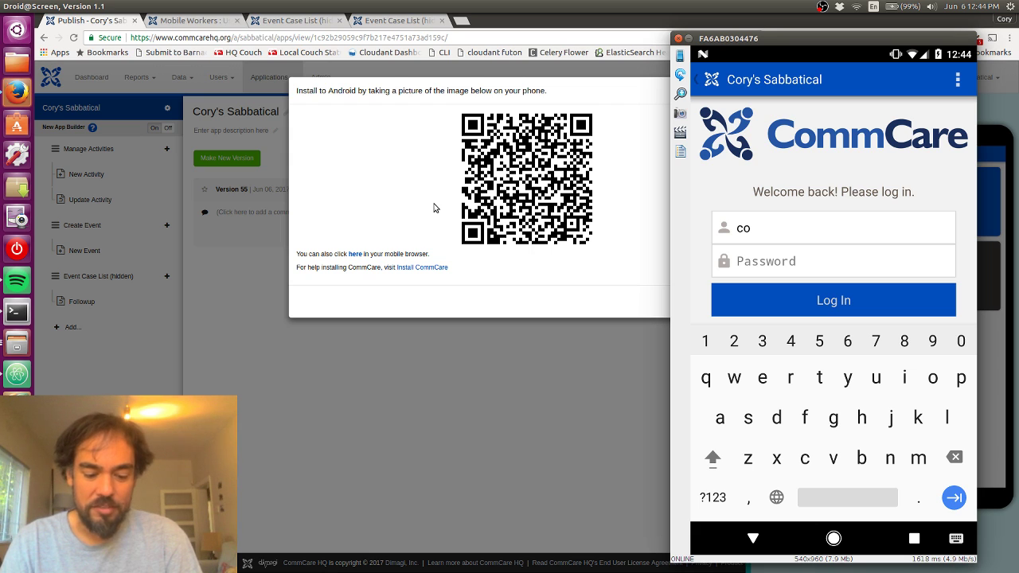
text(ry)
key(Tab)
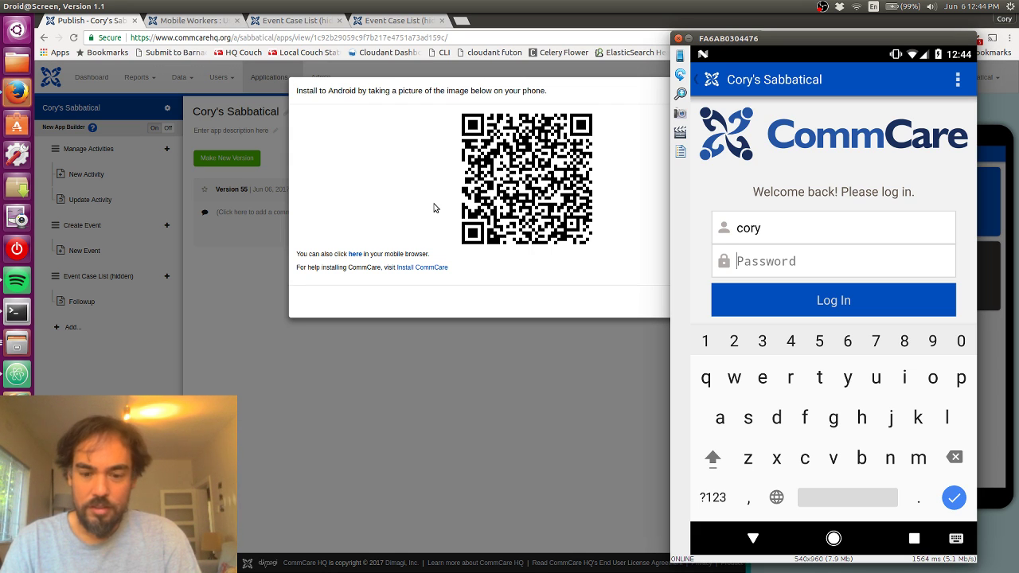
text(1)
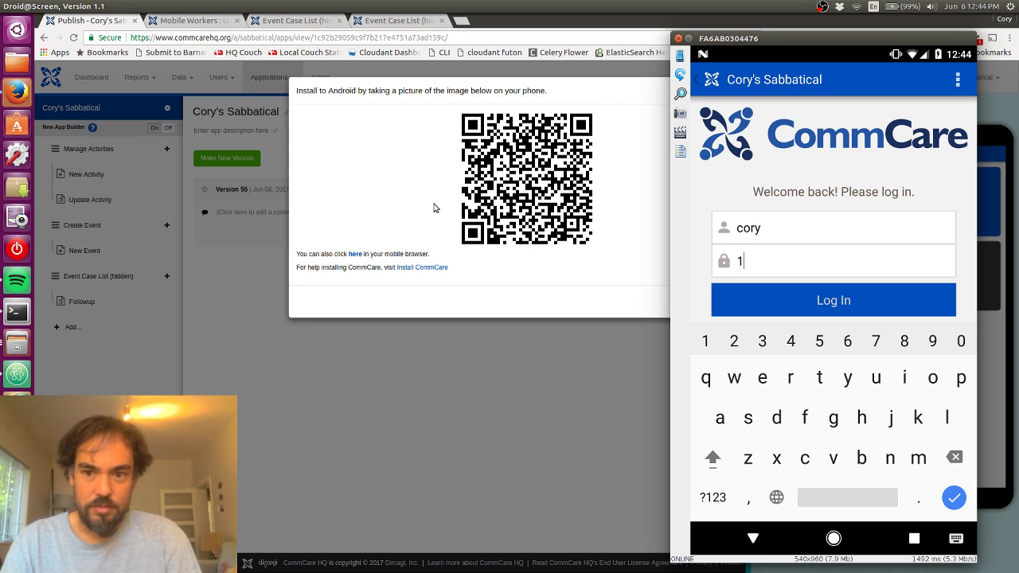
text(2)
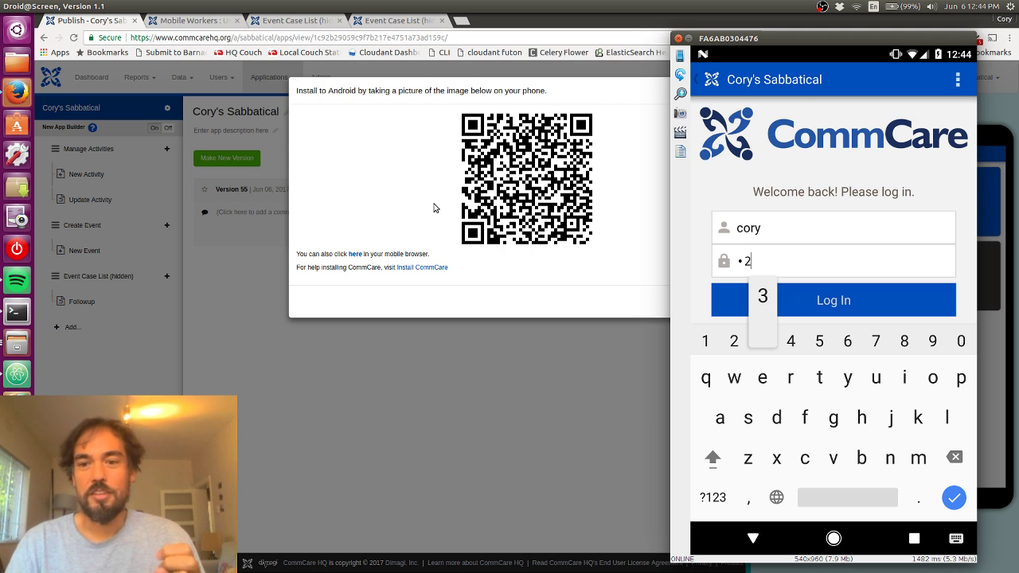
text(3)
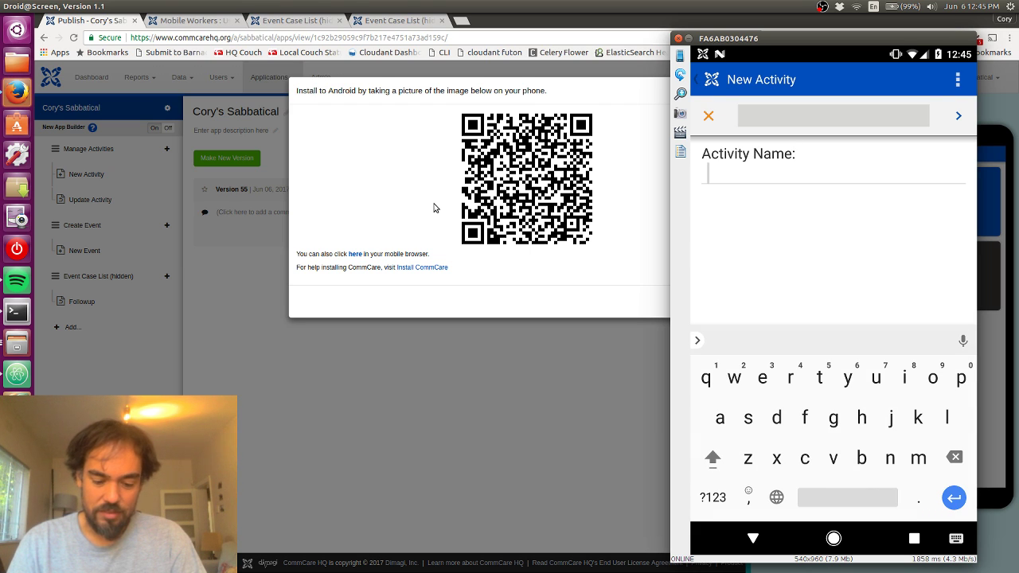
Step: Enter 'running' as the new activity name, correcting a mistyped start
text(to l)
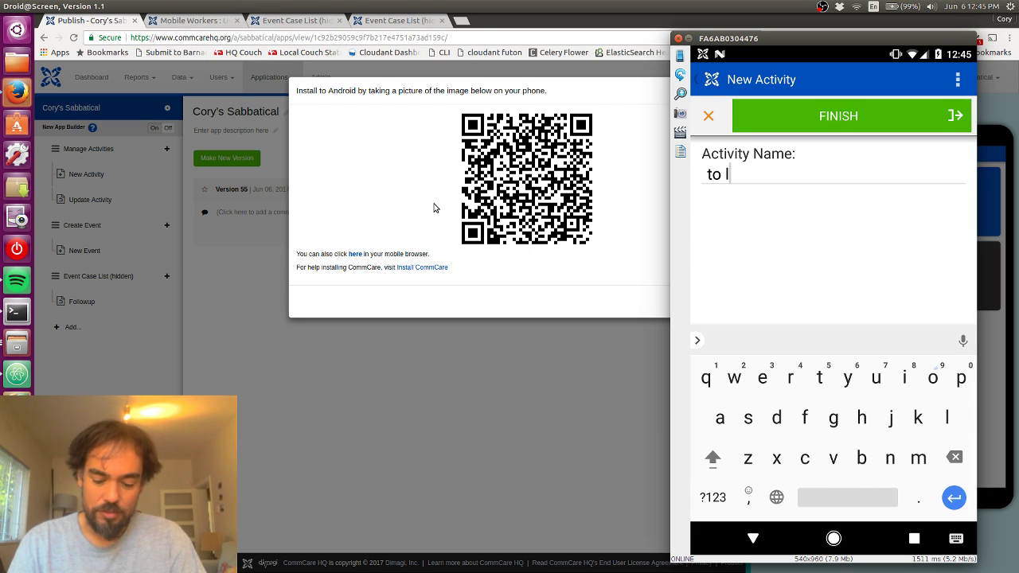
key(BackSpace)
key(BackSpace)
key(BackSpace)
key(BackSpace)
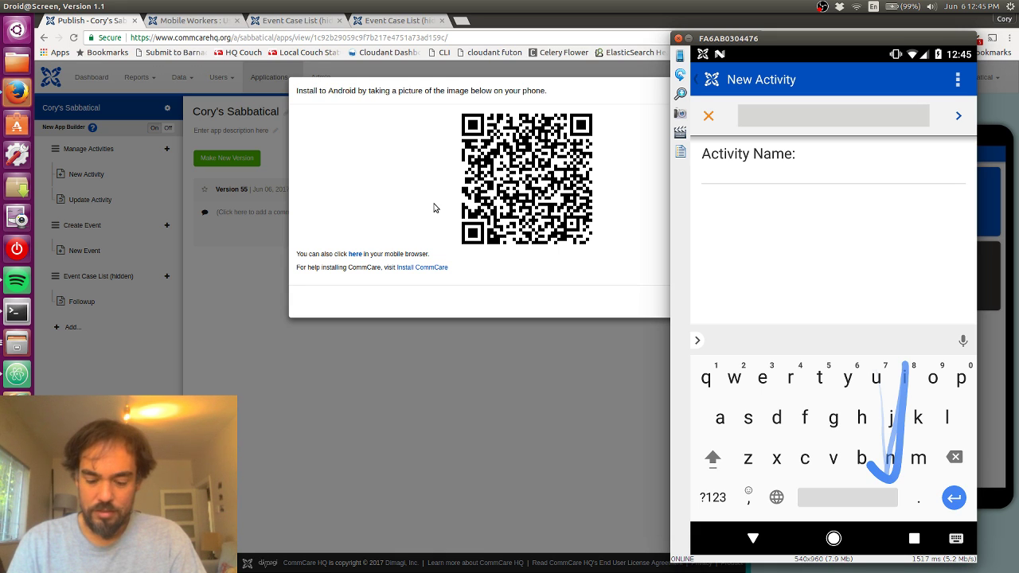
text(running)
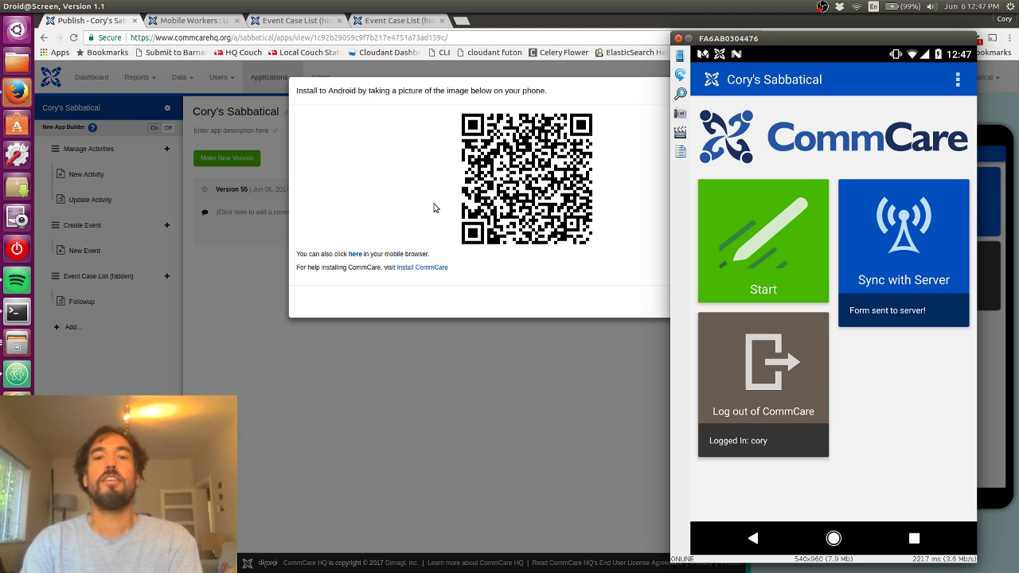
Step: Switch to another window with Alt+Tab
key(alt+Tab)
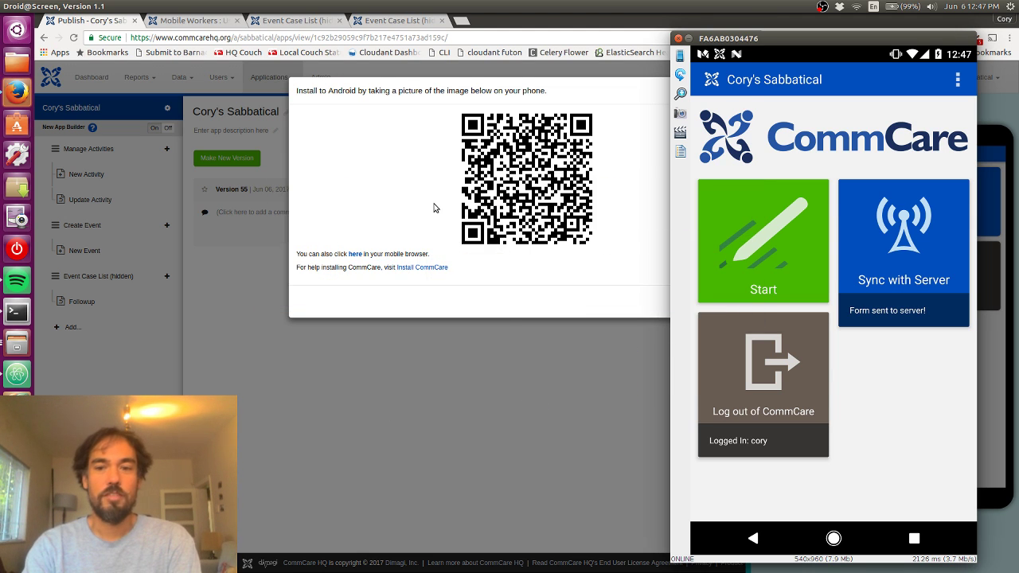